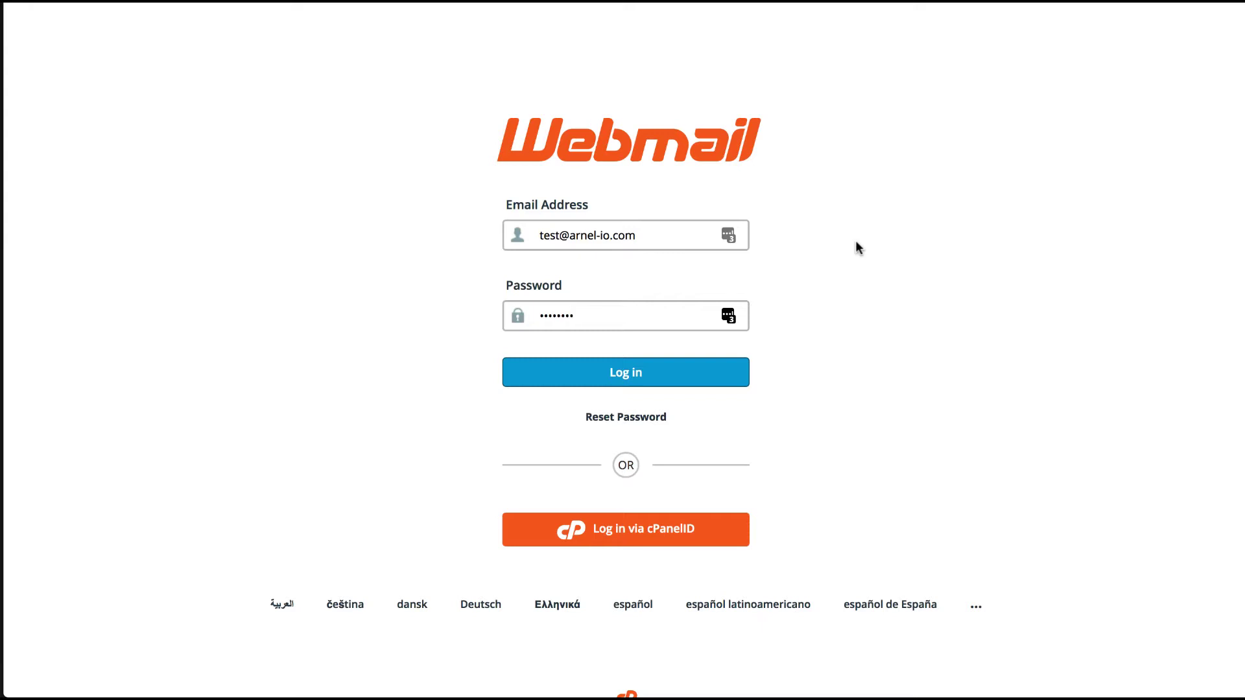
# Step: Log in to the mailbox and open the account's preferences menu
pyautogui.click(664, 378)
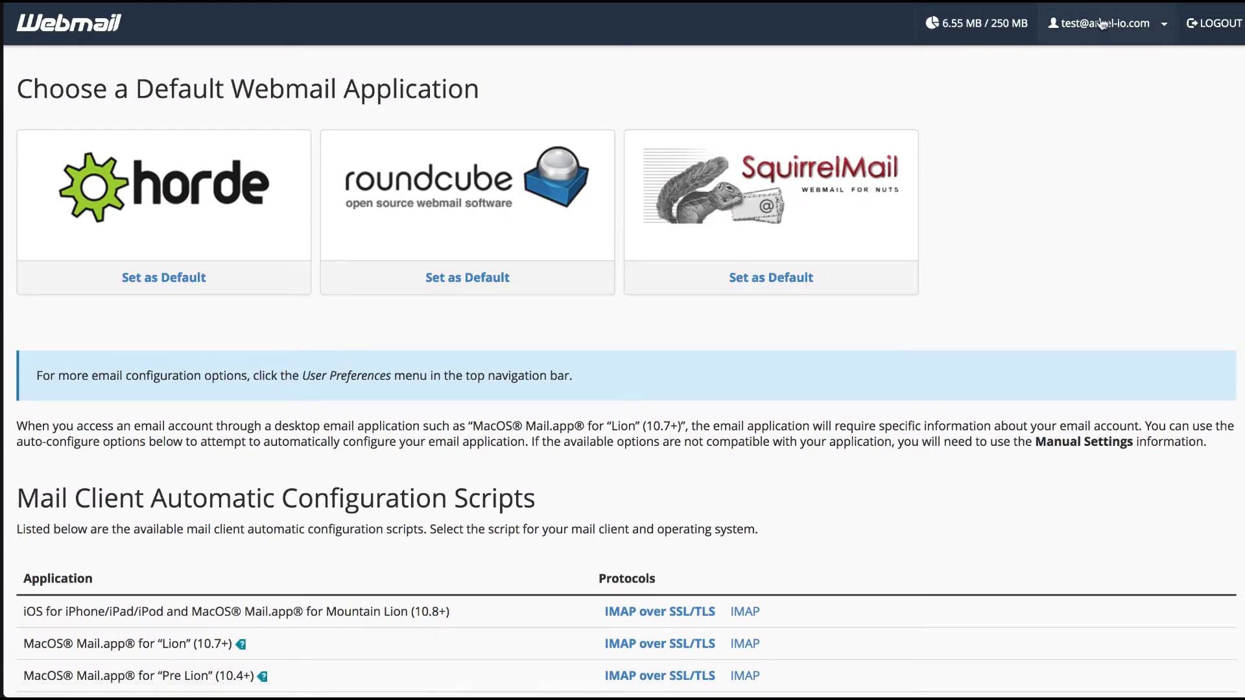
pyautogui.click(1165, 29)
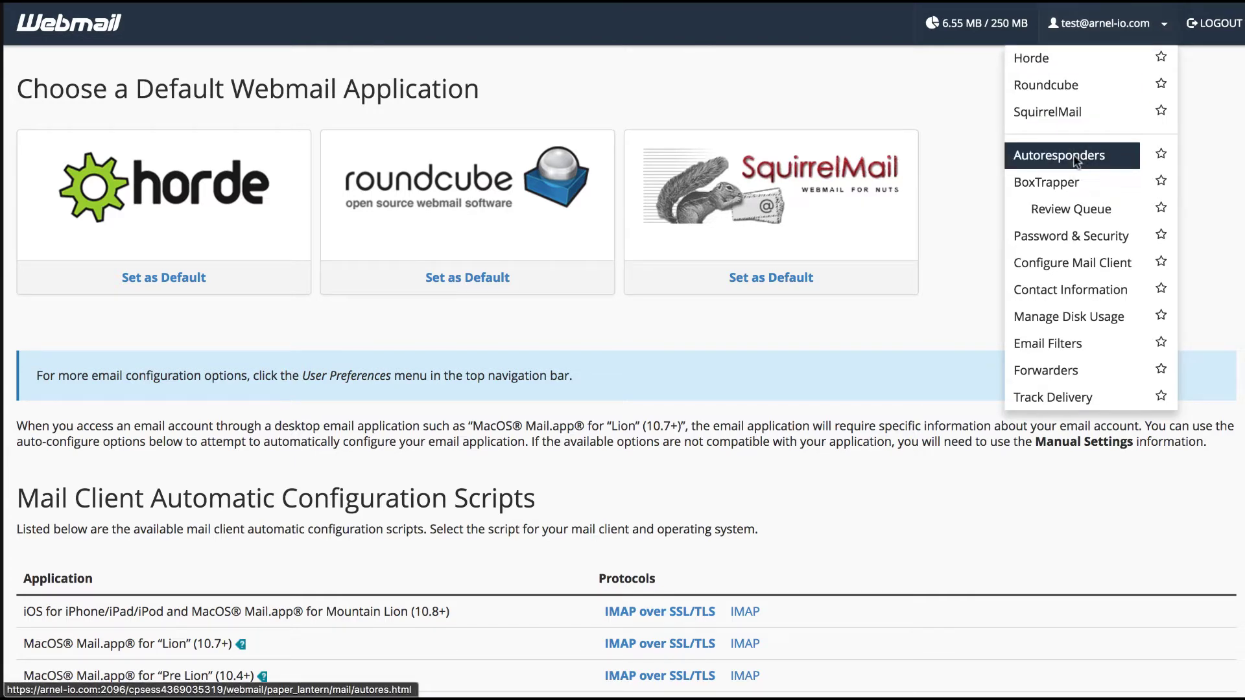
# Step: Go to Autoresponders and start adding a new autoresponder
pyautogui.click(1076, 159)
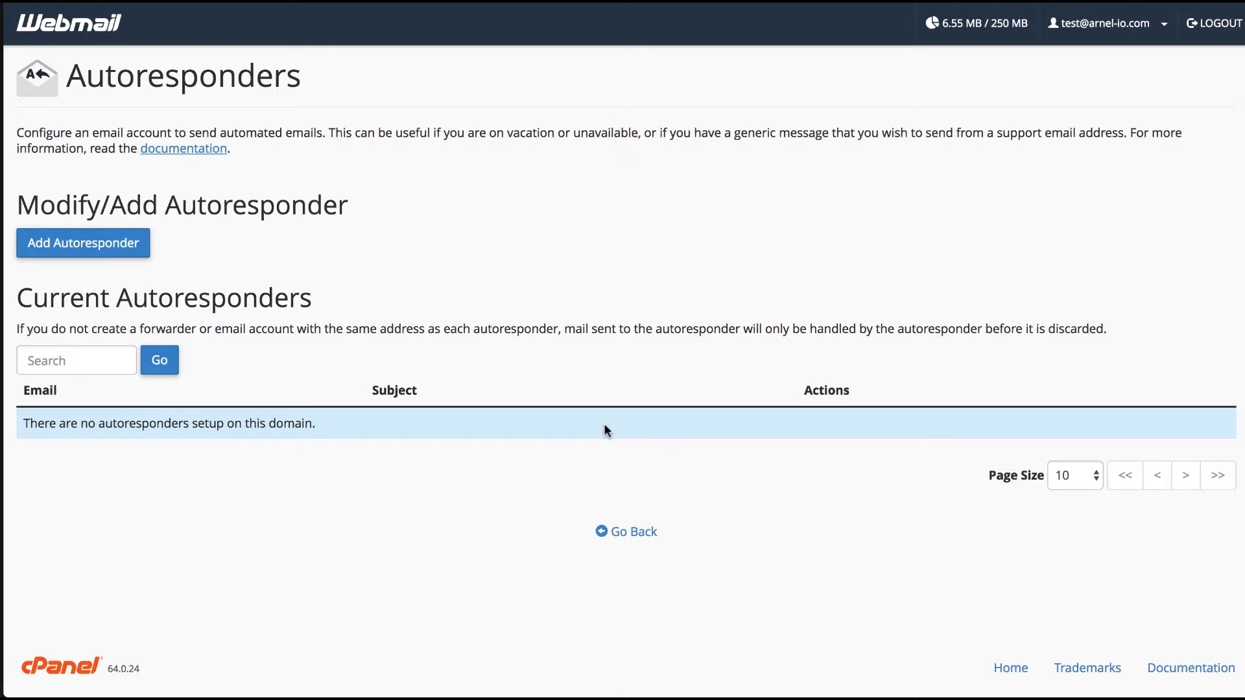
pyautogui.click(97, 250)
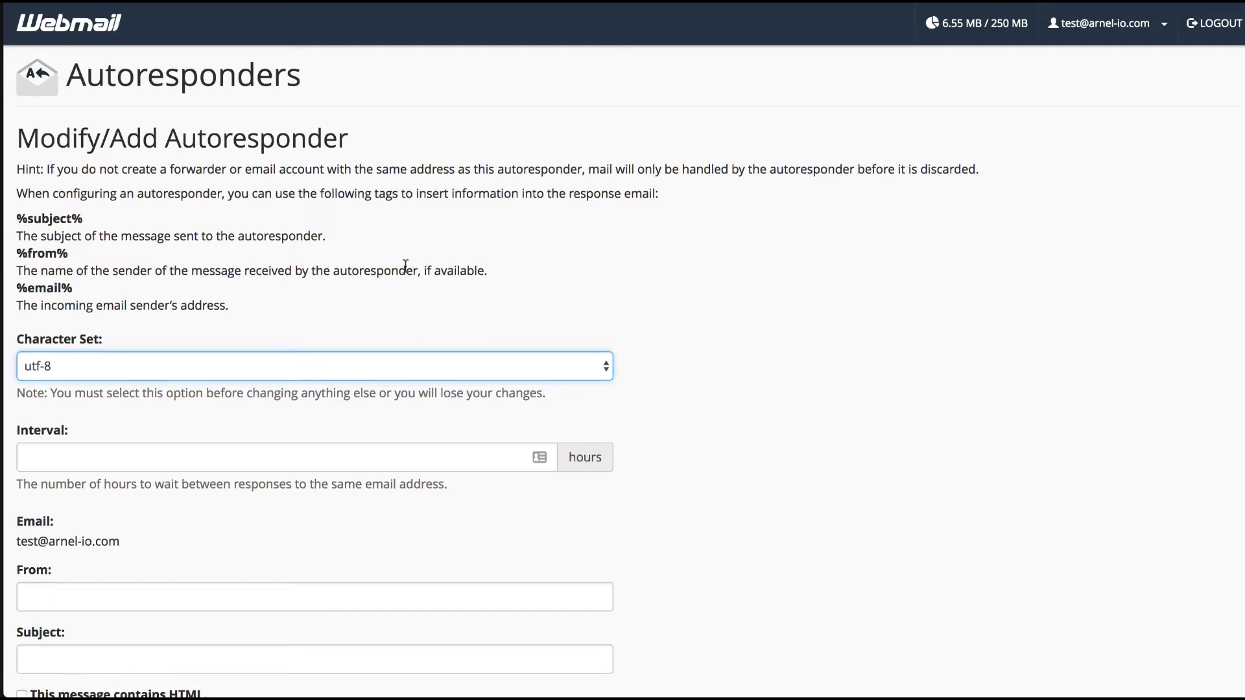
# Step: Scroll through the blank Modify/Add Autoresponder form to review its fields
pyautogui.scroll(-7, 405, 266)
pyautogui.scroll(7, 405, 267)
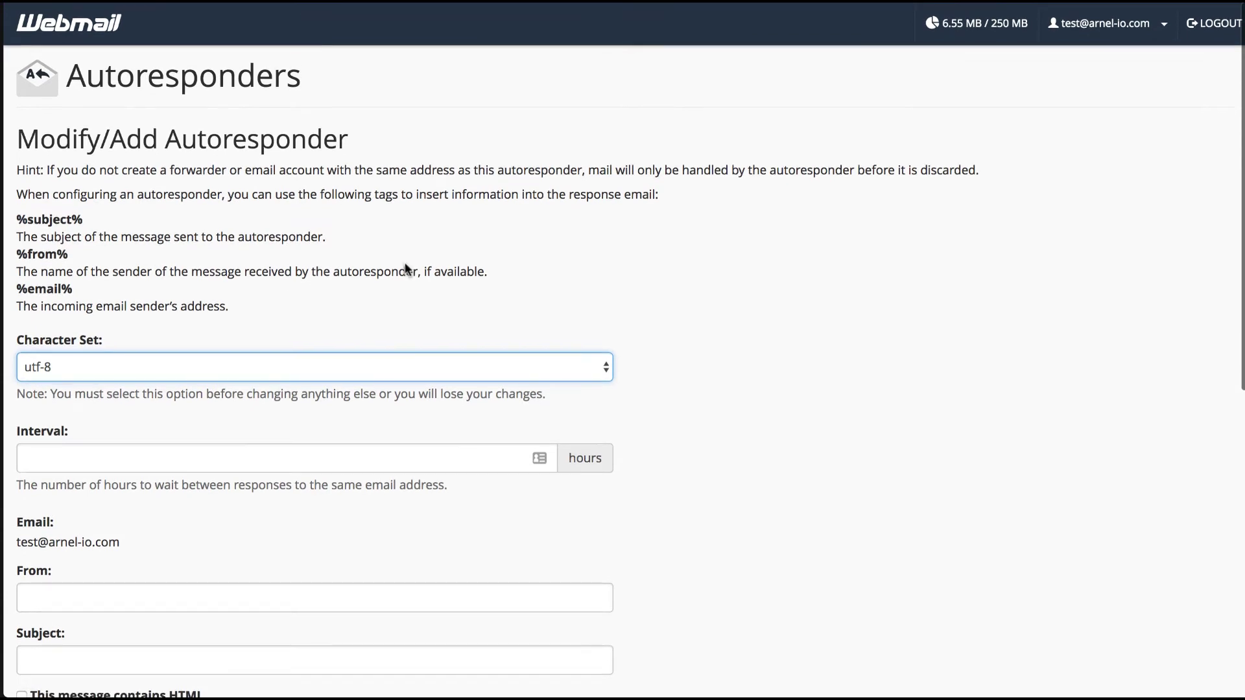
pyautogui.scroll(-1, 406, 267)
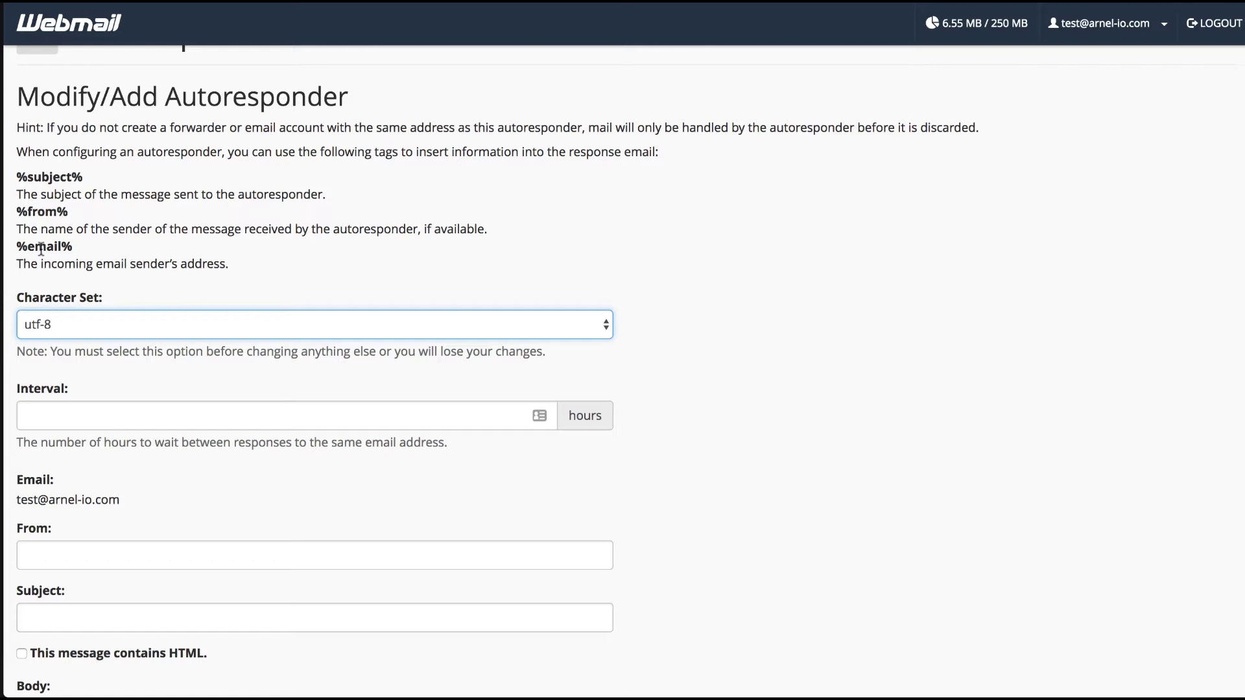
# Step: Place the cursor in the autoresponder's Interval field
pyautogui.scroll(-1, 40, 249)
pyautogui.click(84, 356)
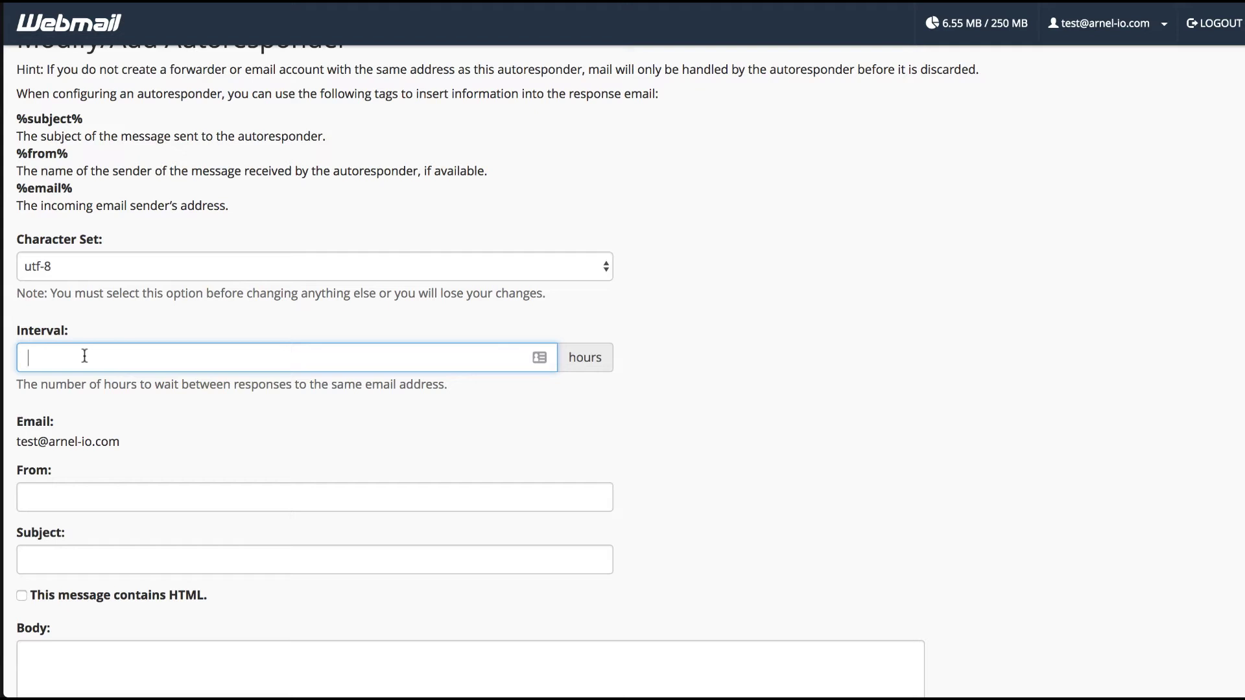
pyautogui.scroll(-4, 84, 355)
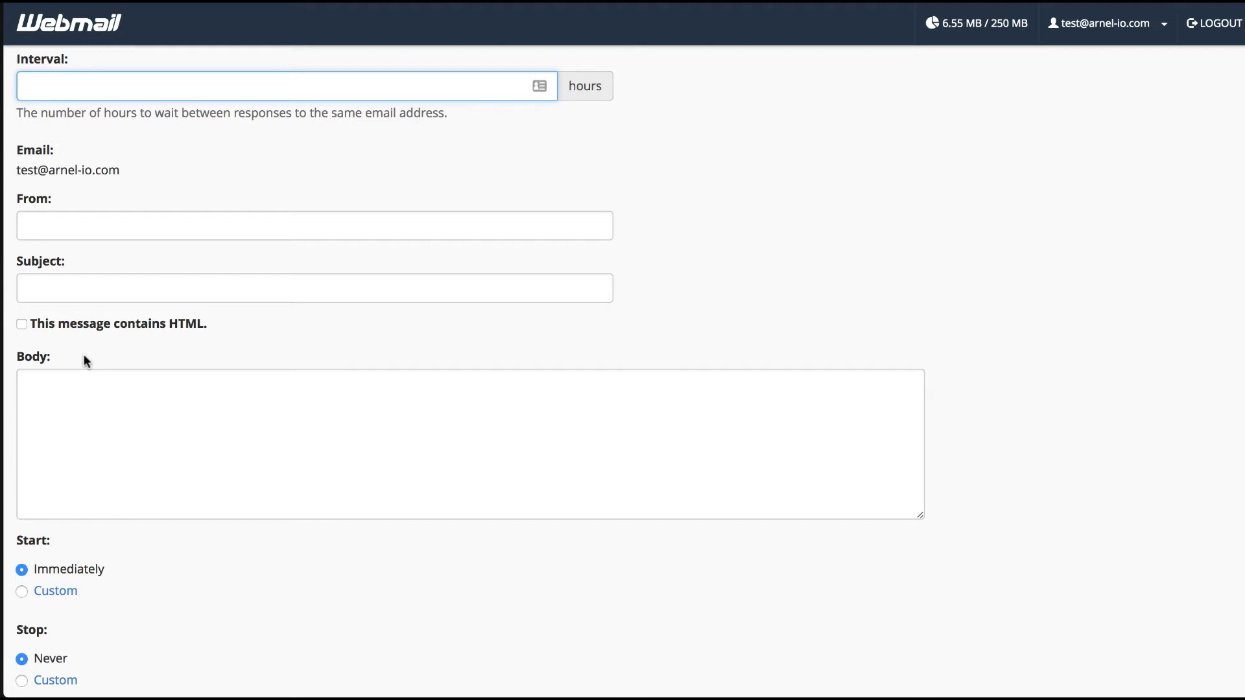
pyautogui.scroll(-3, 84, 355)
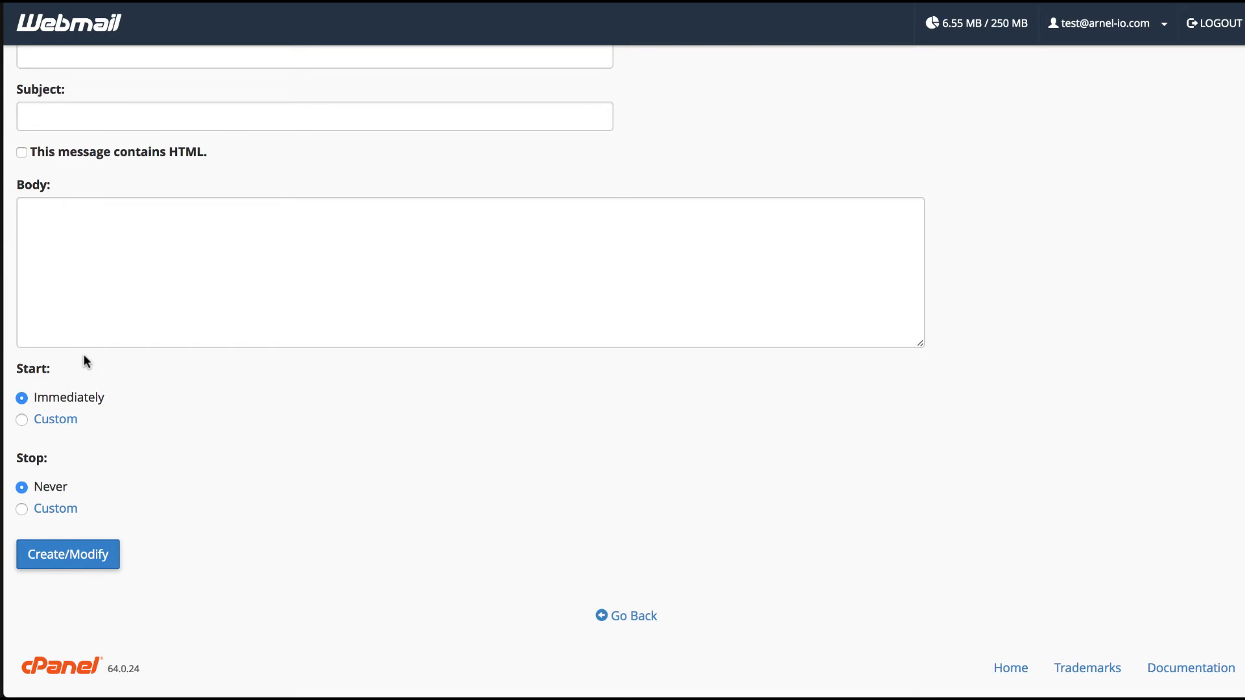
# Step: Set the Interval to 8 hours and From to the domain's do-not-respond address
pyautogui.scroll(7, 168, 380)
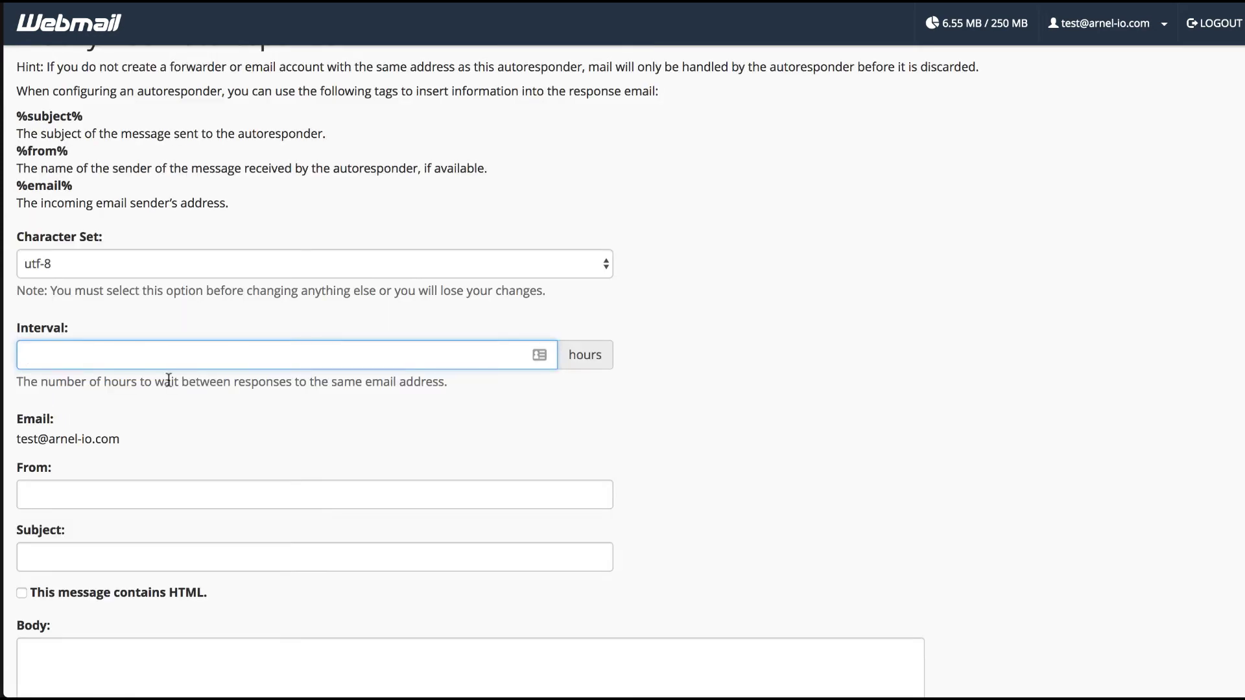
pyautogui.scroll(2, 168, 380)
pyautogui.scroll(-2, 168, 380)
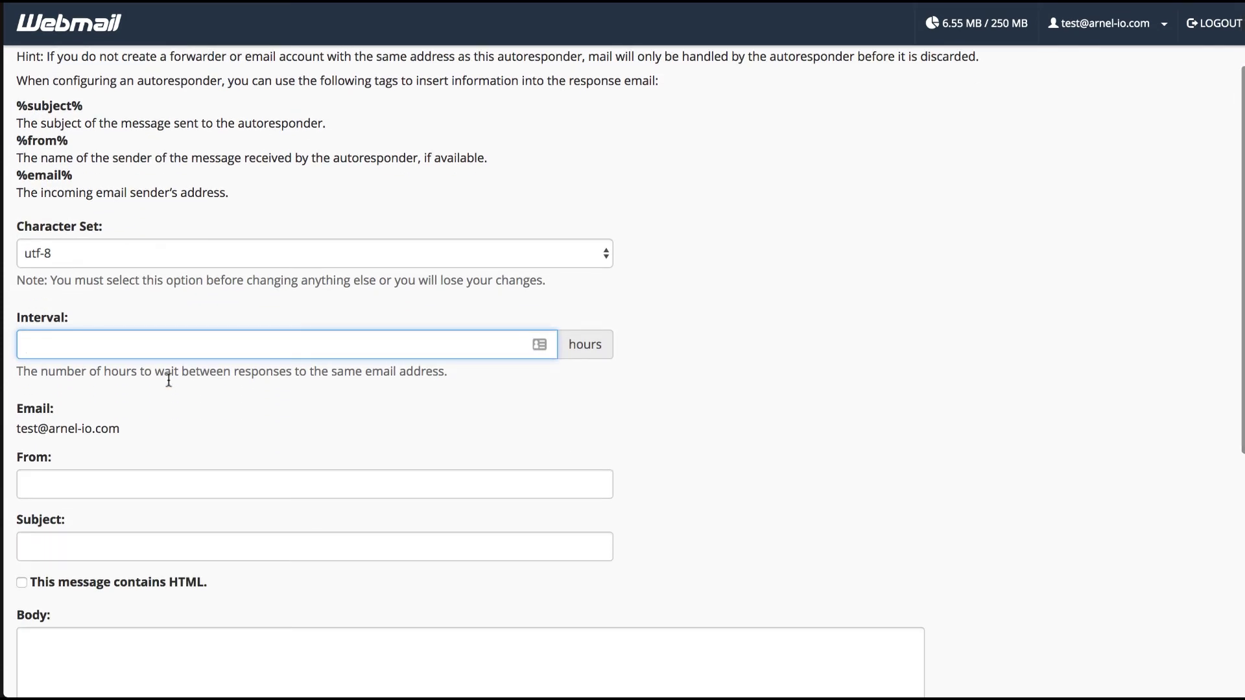
pyautogui.write('8')
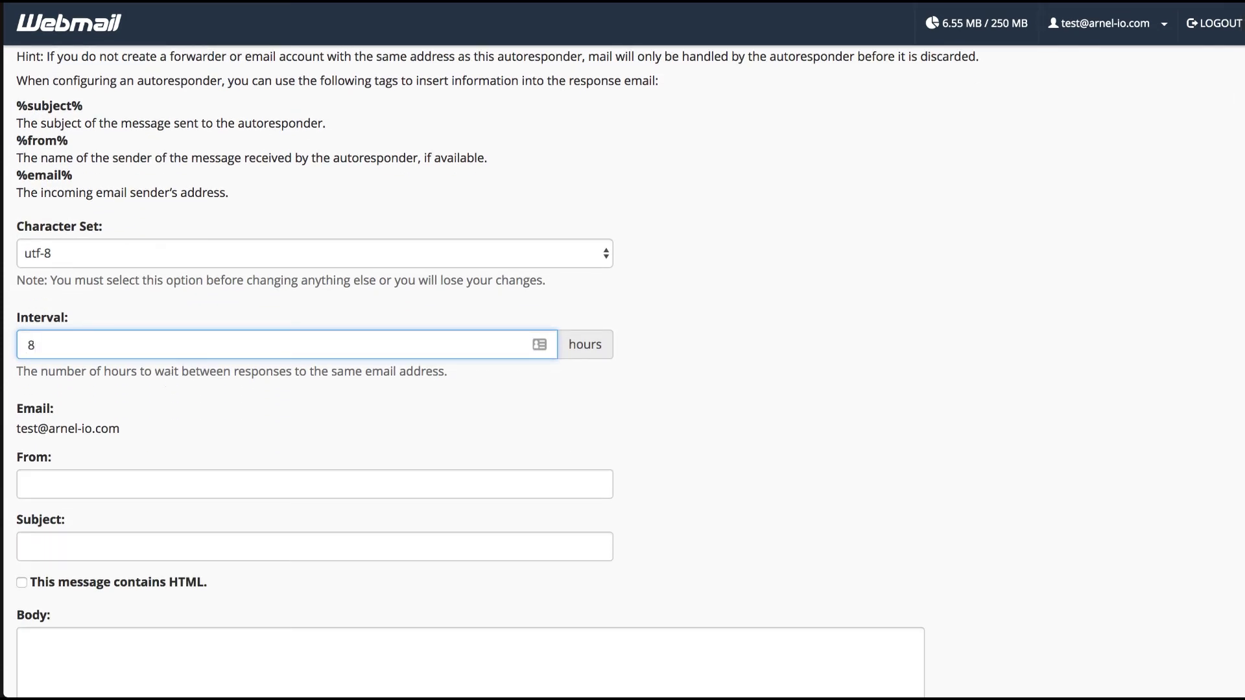
pyautogui.press('Tab')
pyautogui.hotkey('ctrl', 'v')
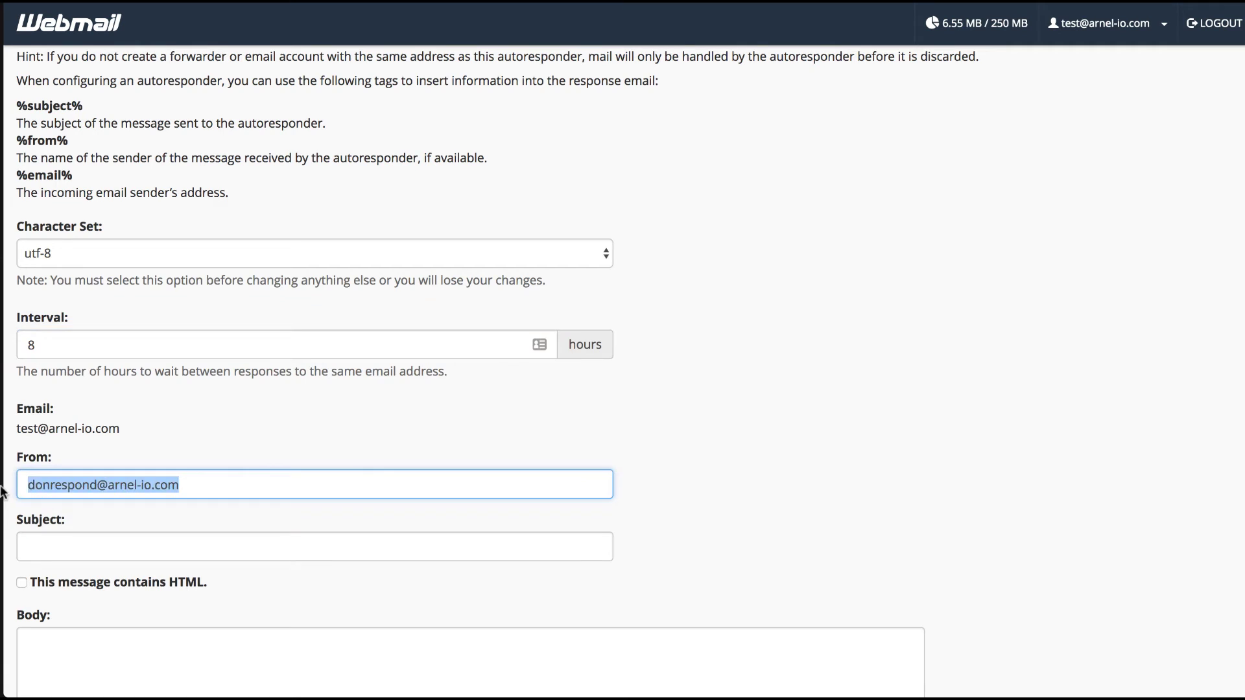
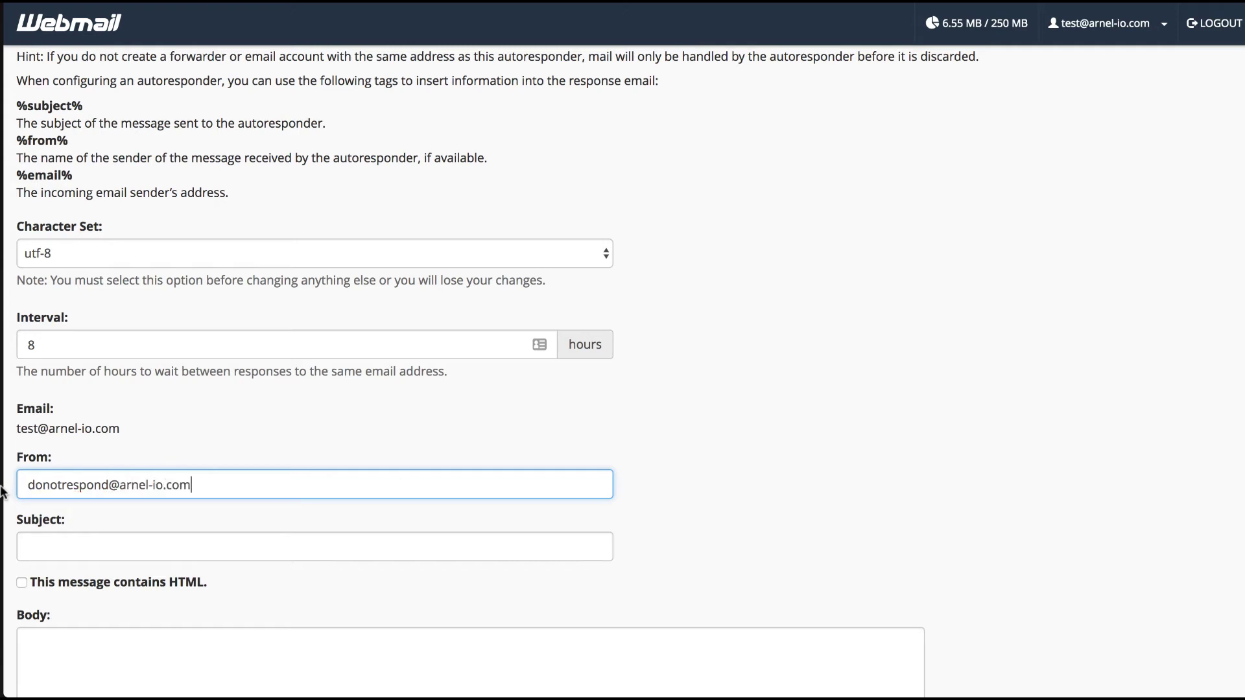
# Step: Enter subject 'Vacation 8-15 to 8-30', enable HTML, and write the vacation apology body
pyautogui.press('Tab')
pyautogui.write('Vacation')
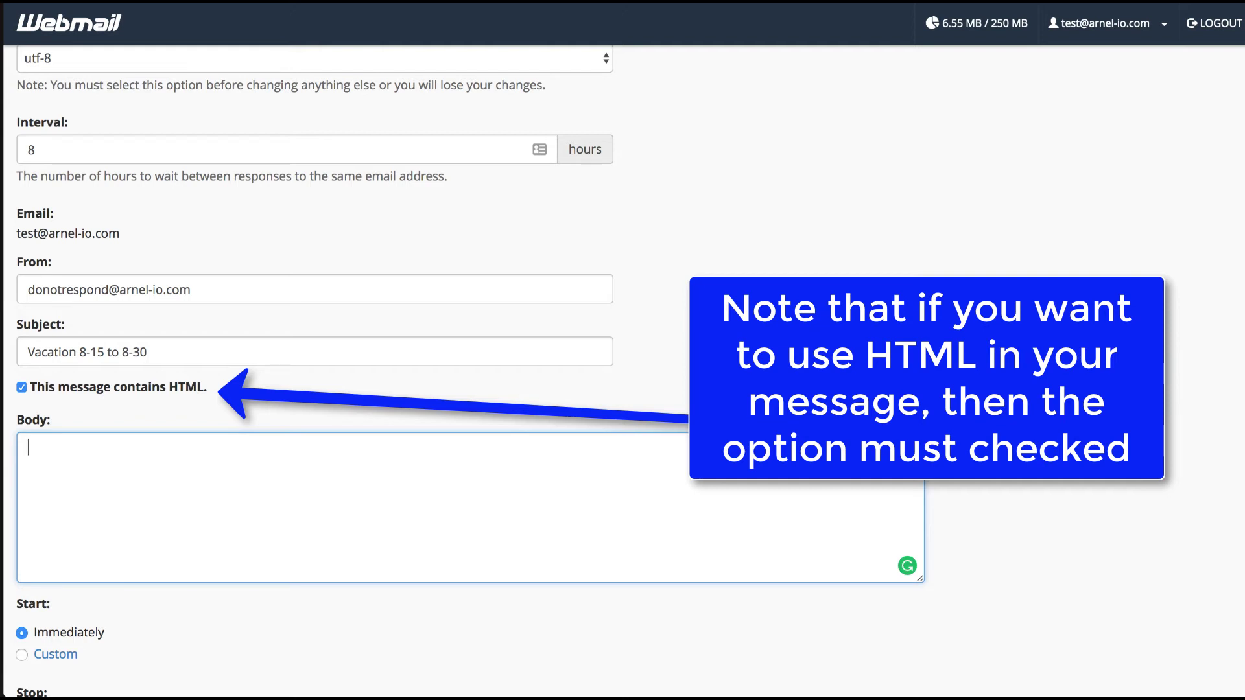
pyautogui.write('week of 8-')
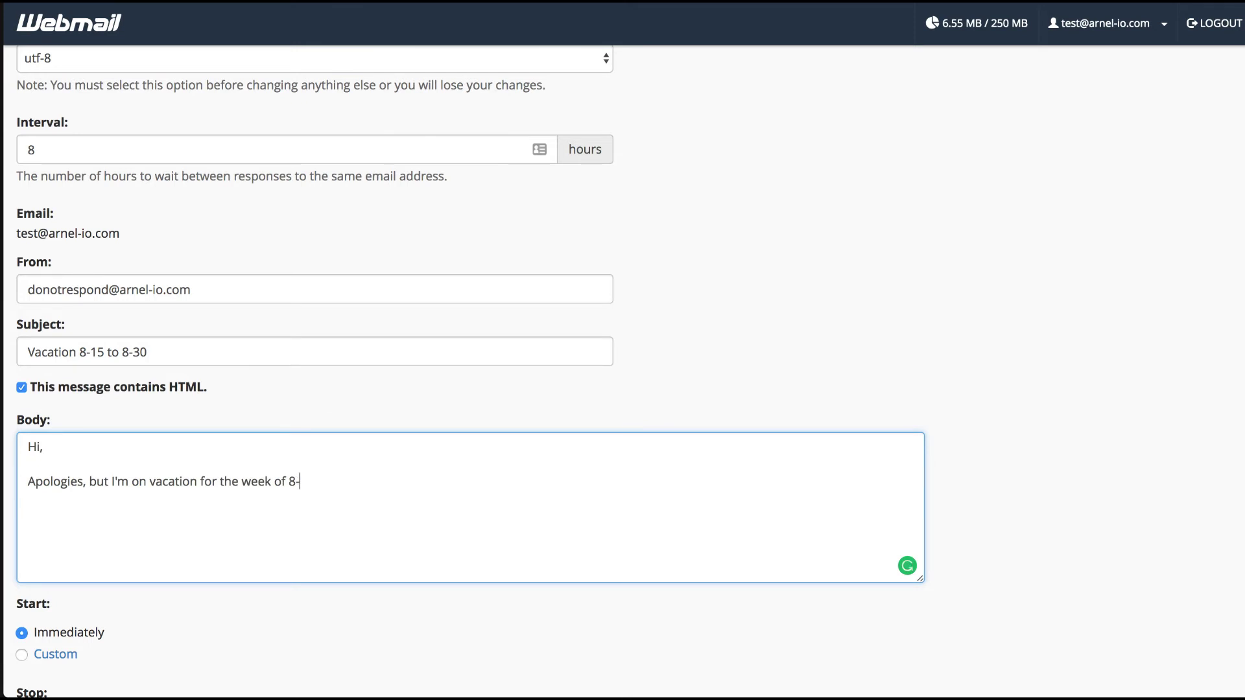
pyautogui.write('15-01 8-31-01')
pyautogui.scroll(-3, 197, 528)
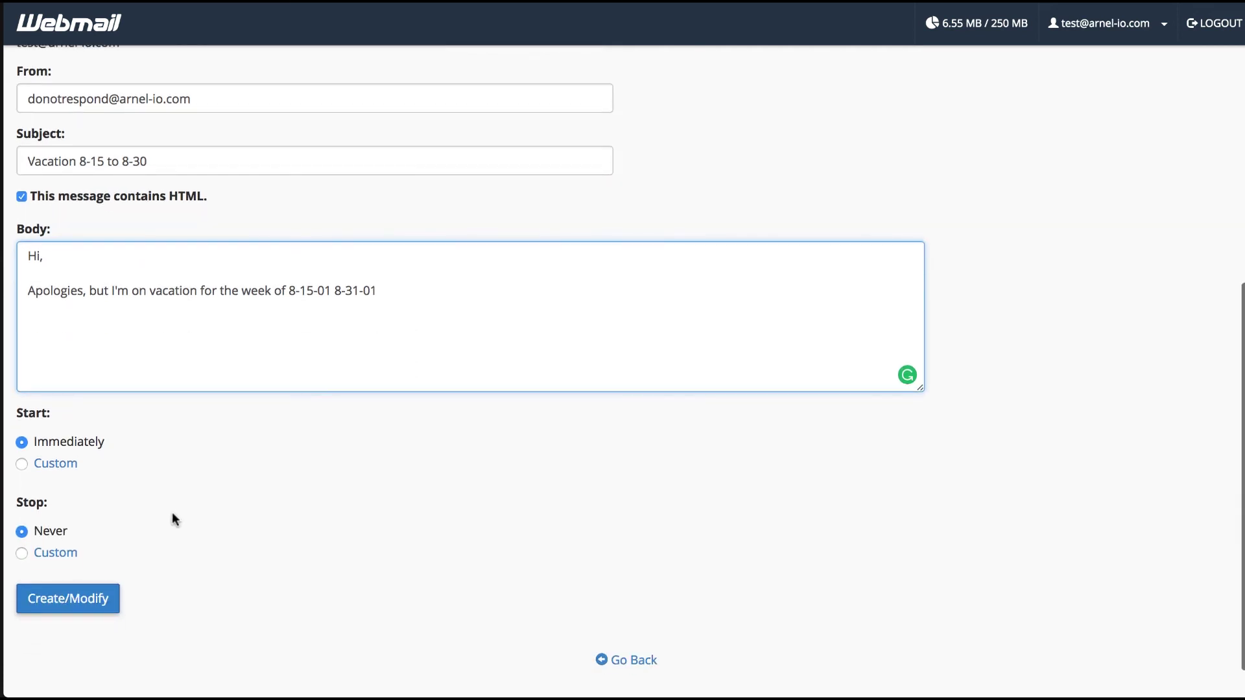
# Step: Set a custom start of Jun 5, 2017 7:57 AM and stop of Jun 7, 2017 7:57 AM
pyautogui.click(21, 465)
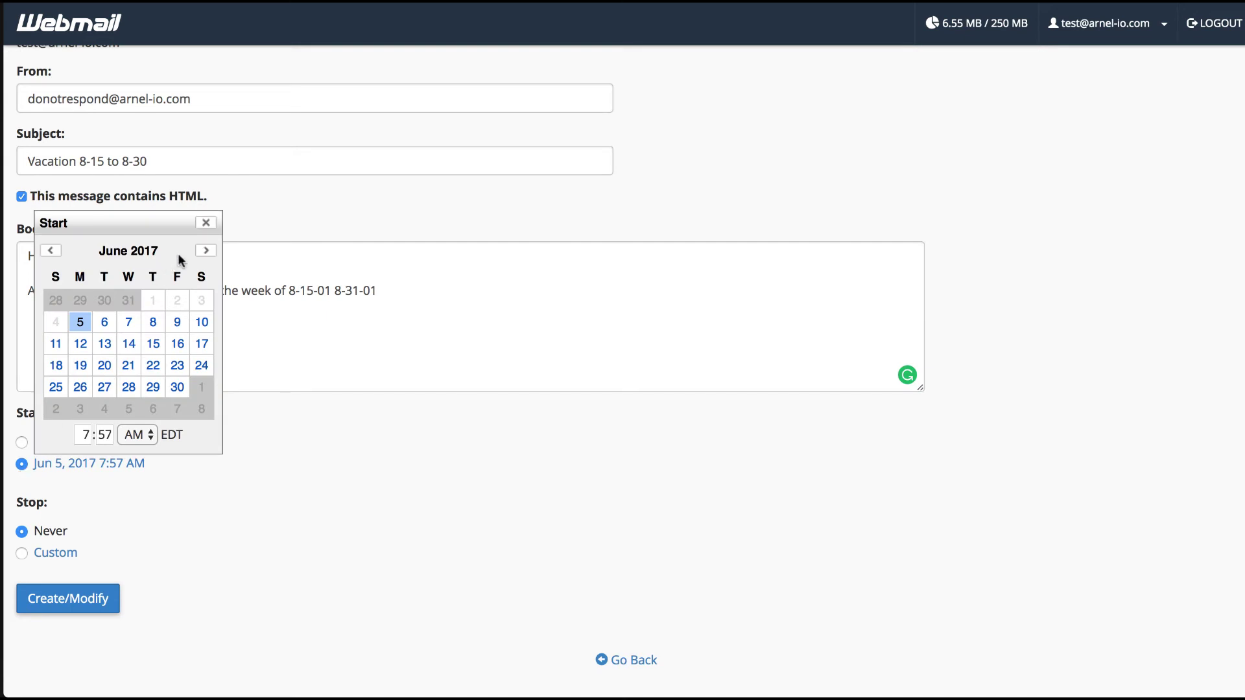
pyautogui.click(289, 500)
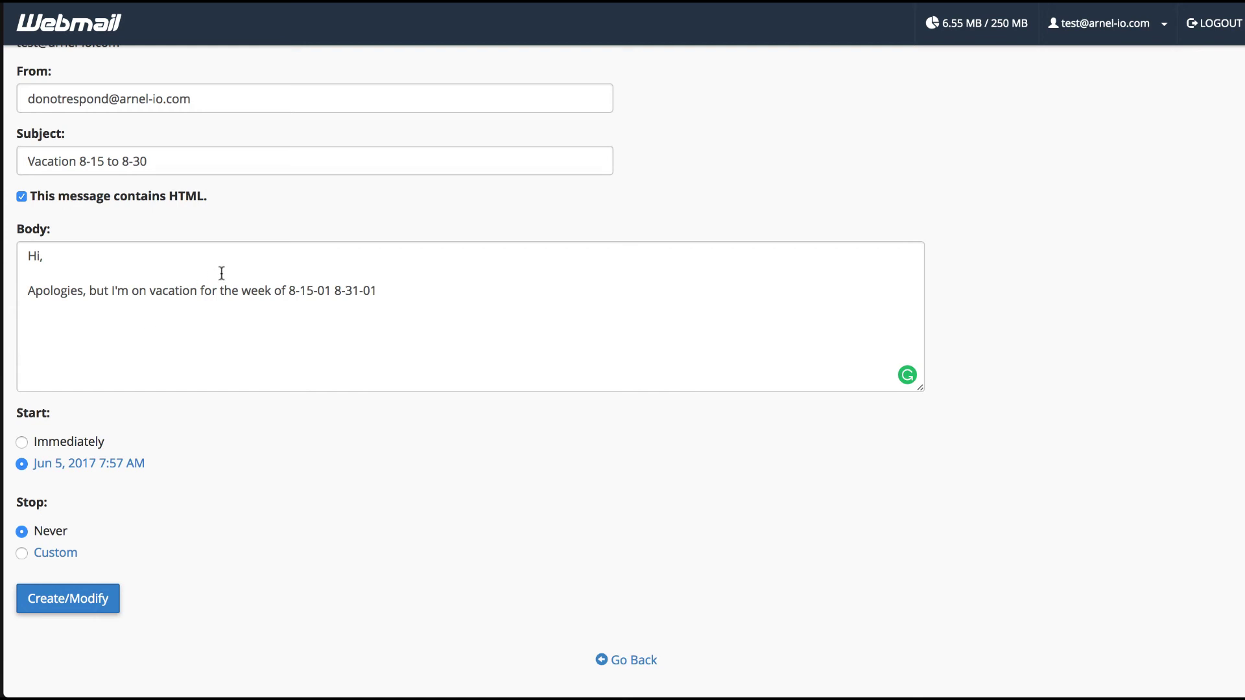
pyautogui.click(52, 554)
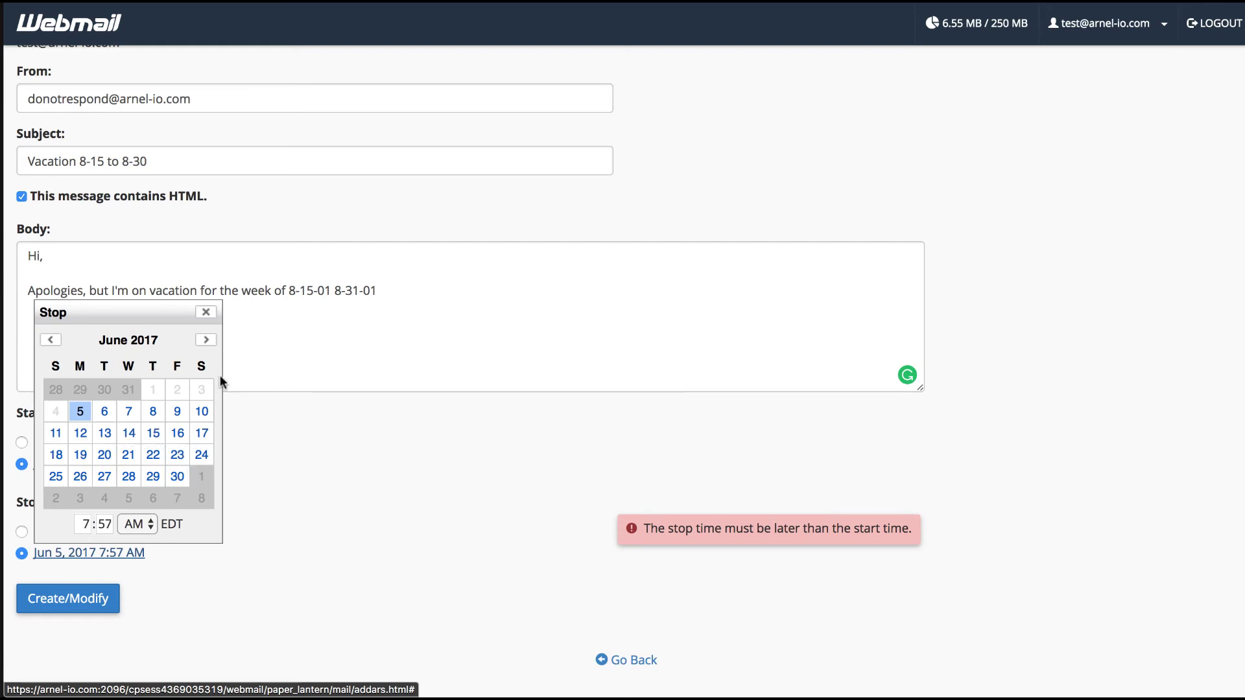
pyautogui.click(176, 497)
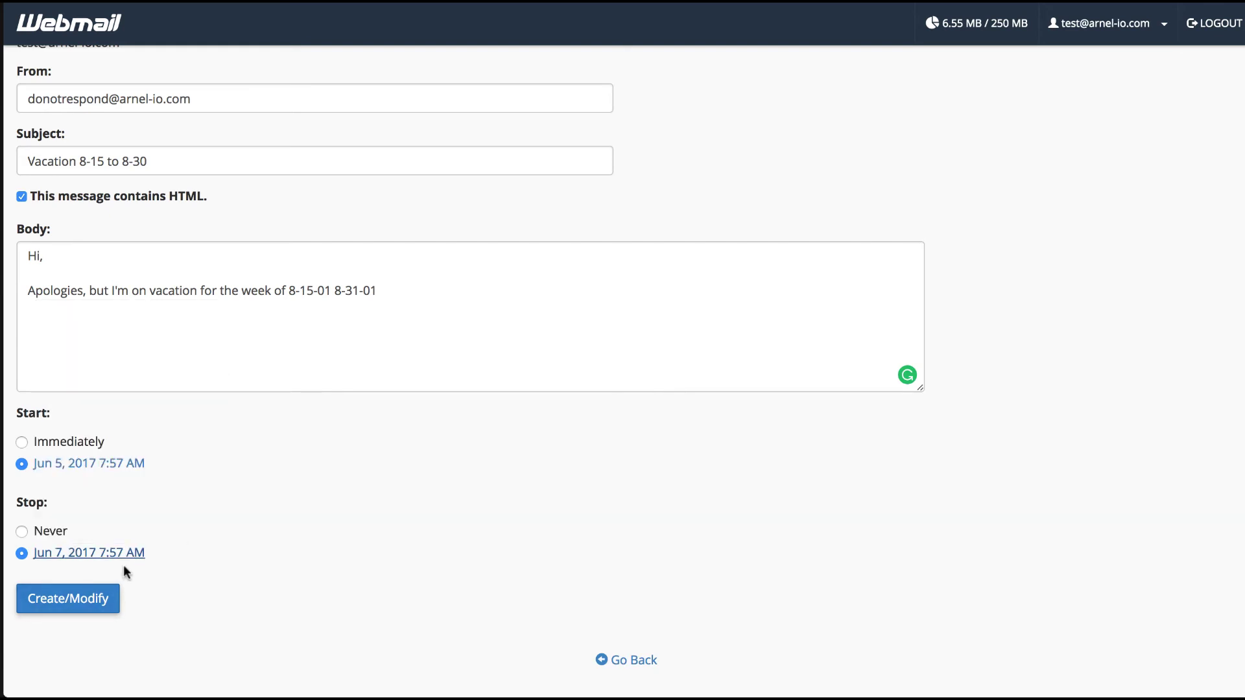
# Step: Create the autoresponder and go back from the success confirmation page
pyautogui.click(84, 602)
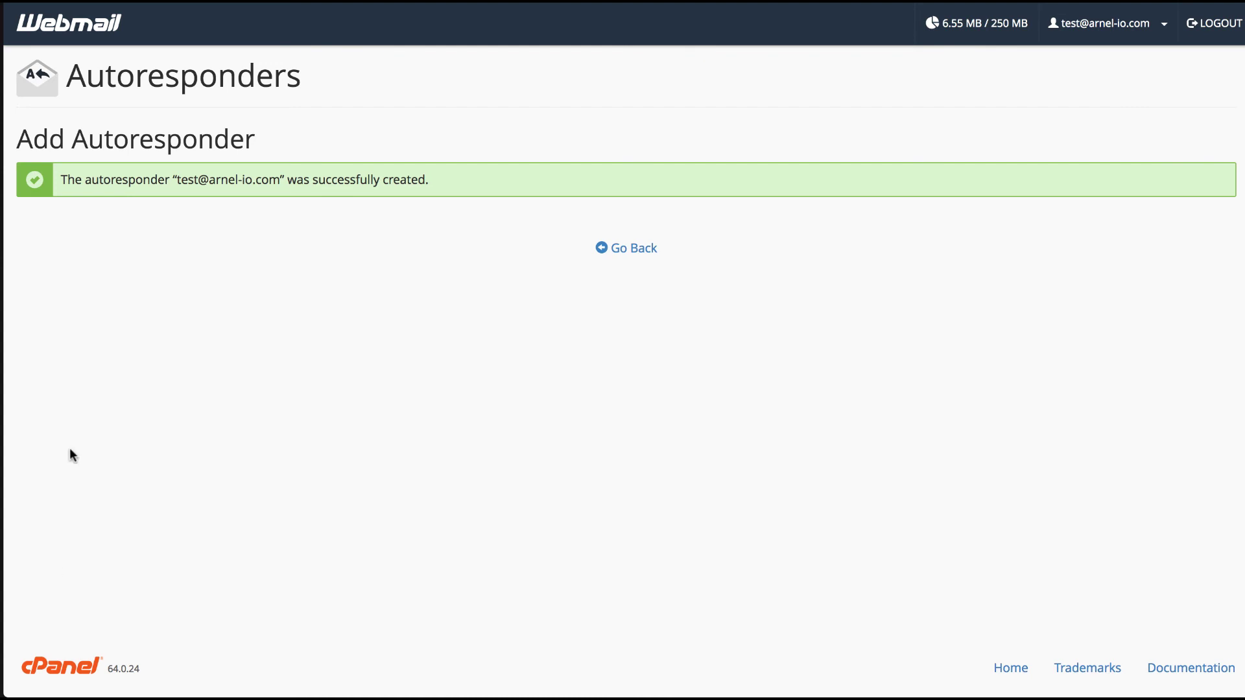
pyautogui.click(641, 249)
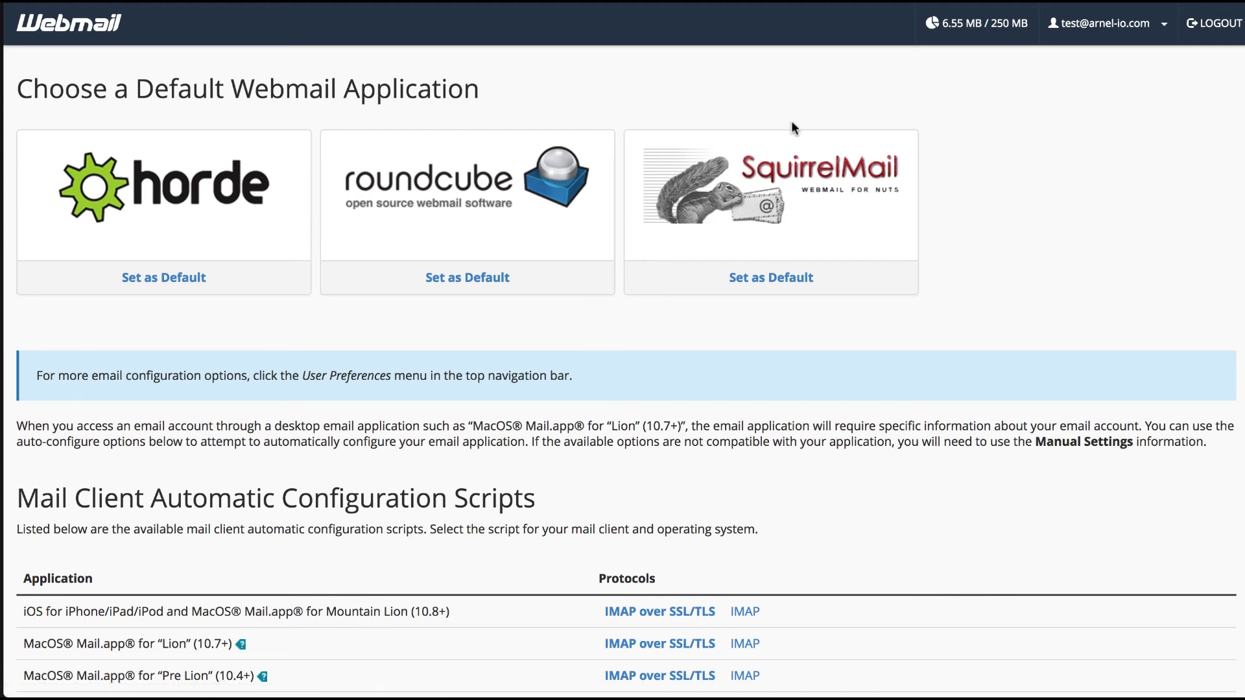
# Step: Choose Autoresponders from the account dropdown to view the account's autoresponder list
pyautogui.click(1126, 36)
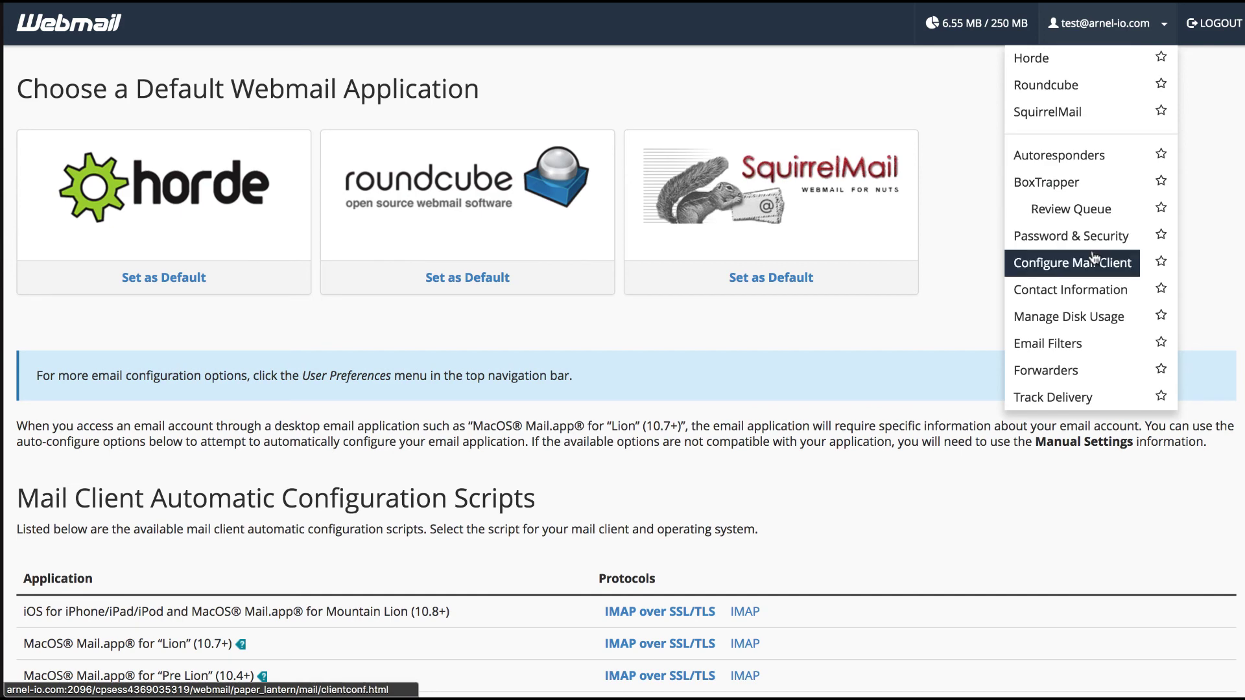
pyautogui.click(1094, 155)
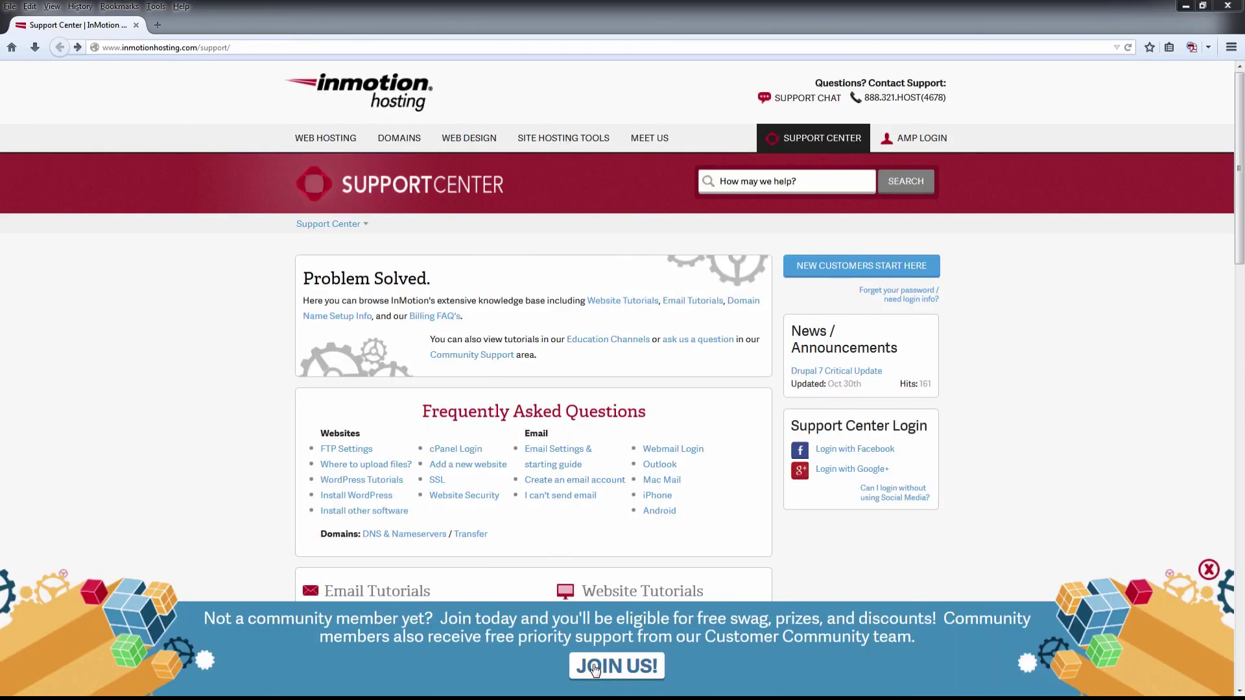
pyautogui.click(595, 668)
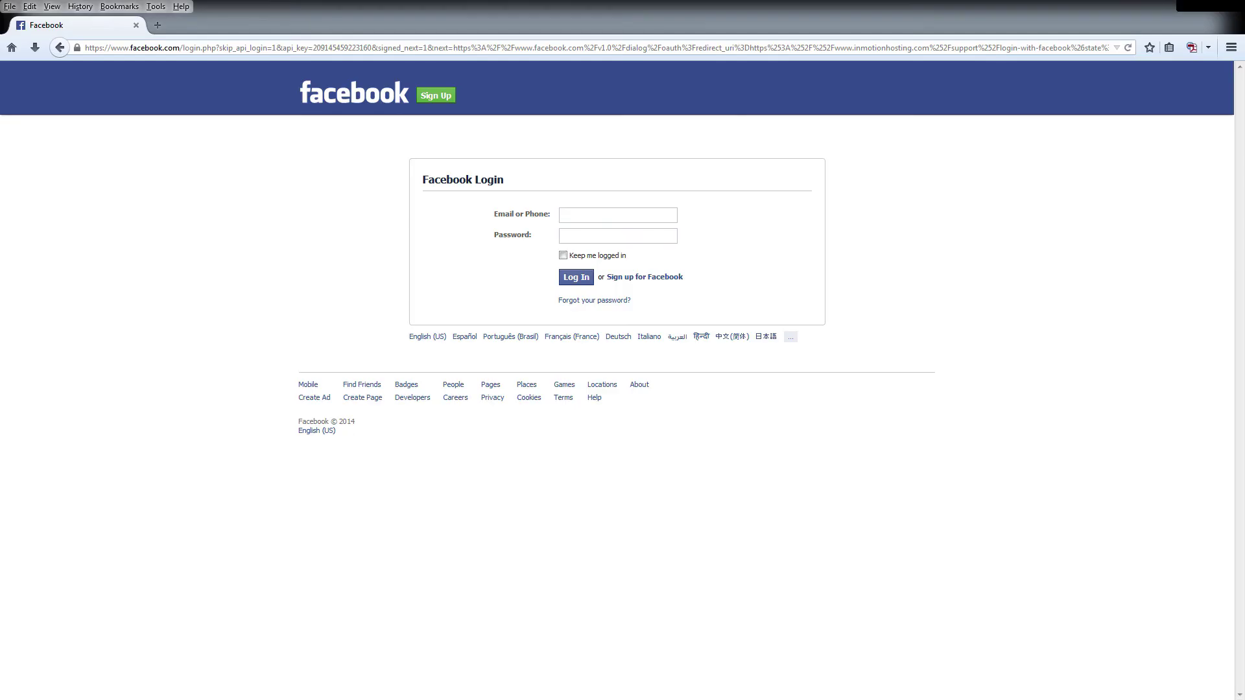